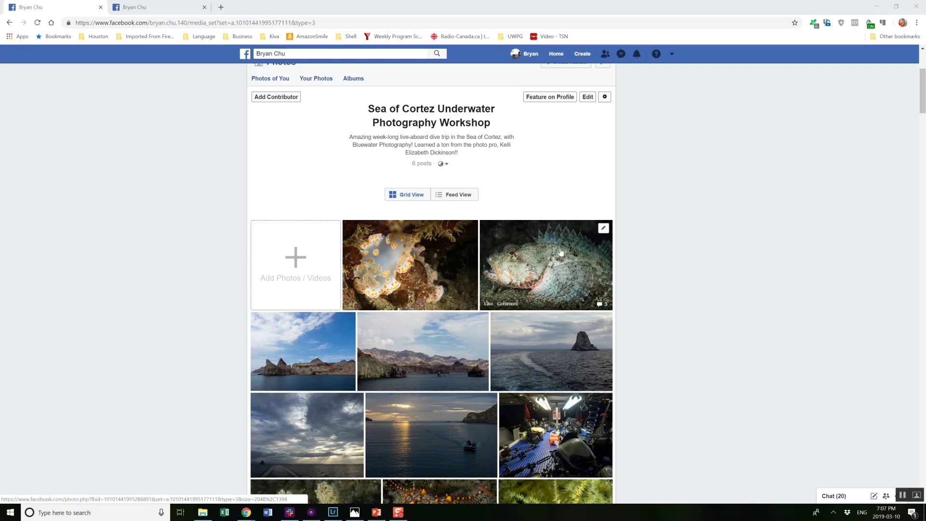
scroll(560, 252, "down", 5)
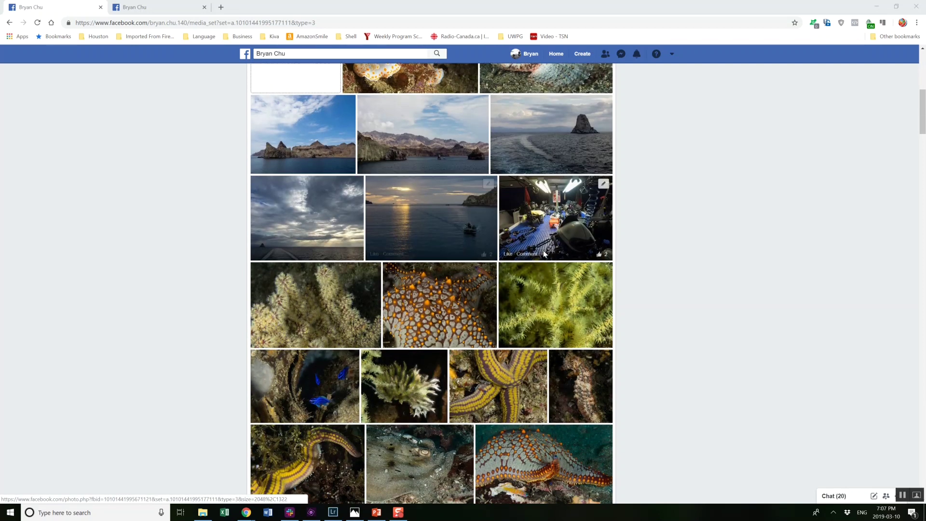
scroll(544, 253, "down", 2)
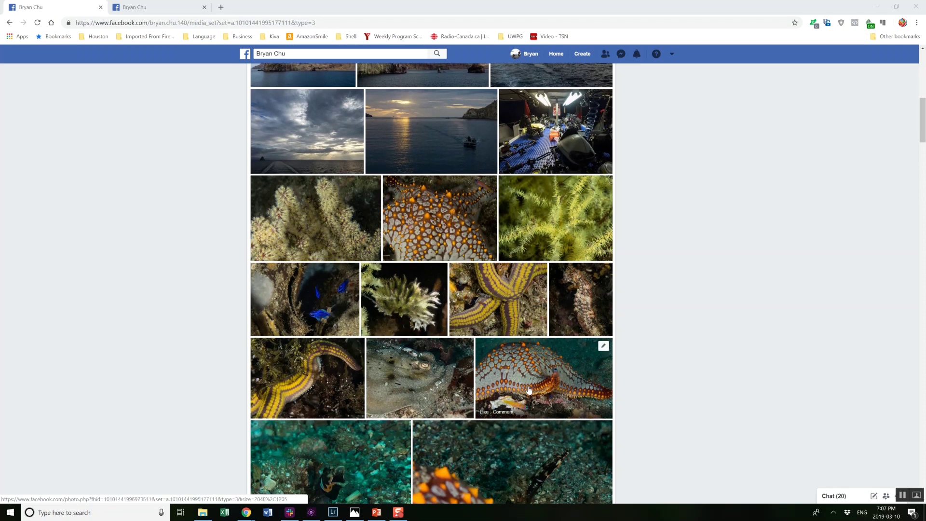
scroll(529, 391, "down", 4)
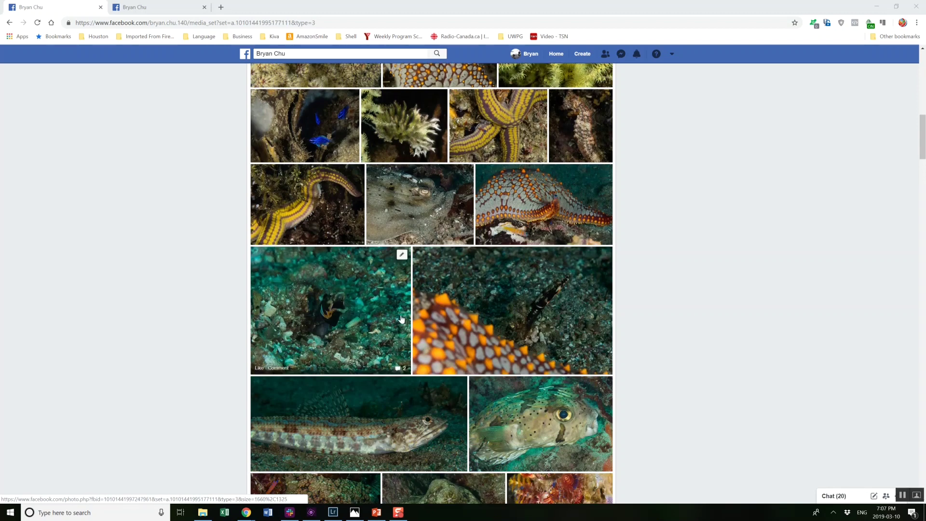
scroll(401, 318, "down", 10)
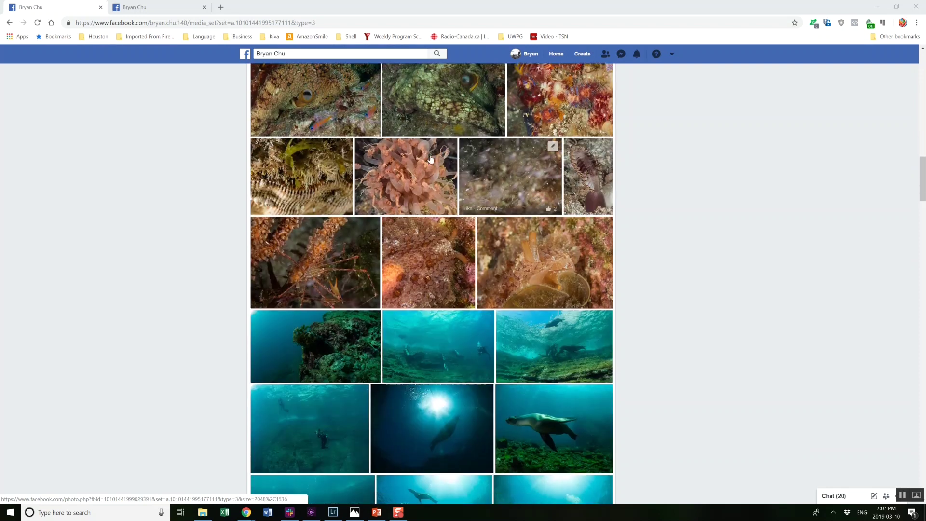
scroll(371, 318, "down", 2)
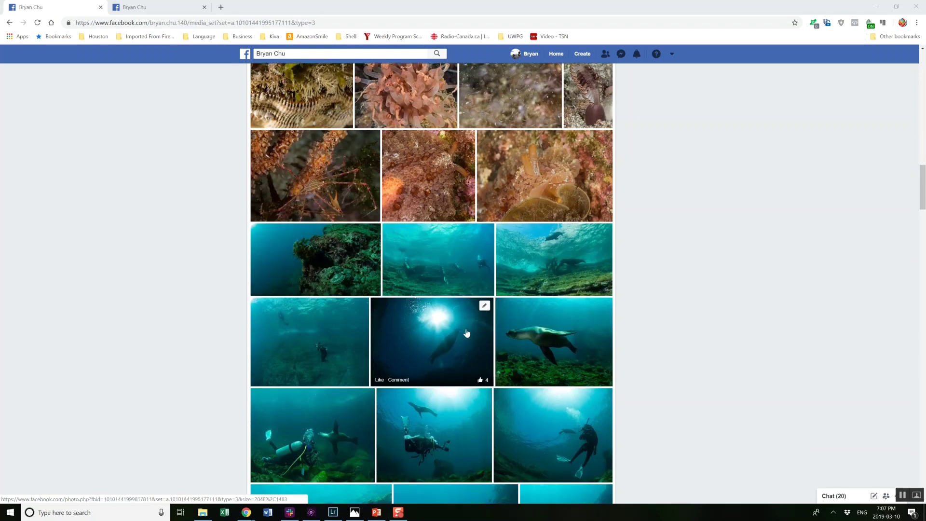
scroll(466, 333, "down", 2)
scroll(436, 303, "down", 2)
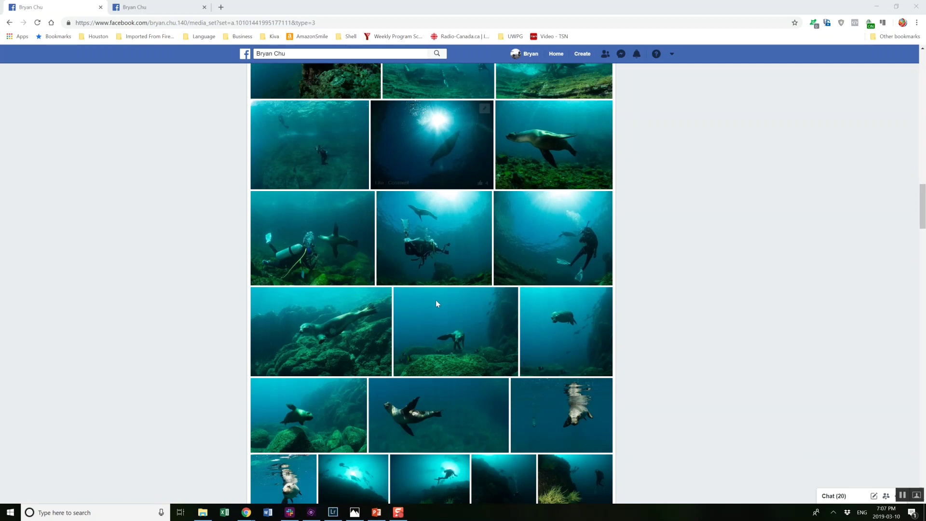
scroll(436, 303, "down", 2)
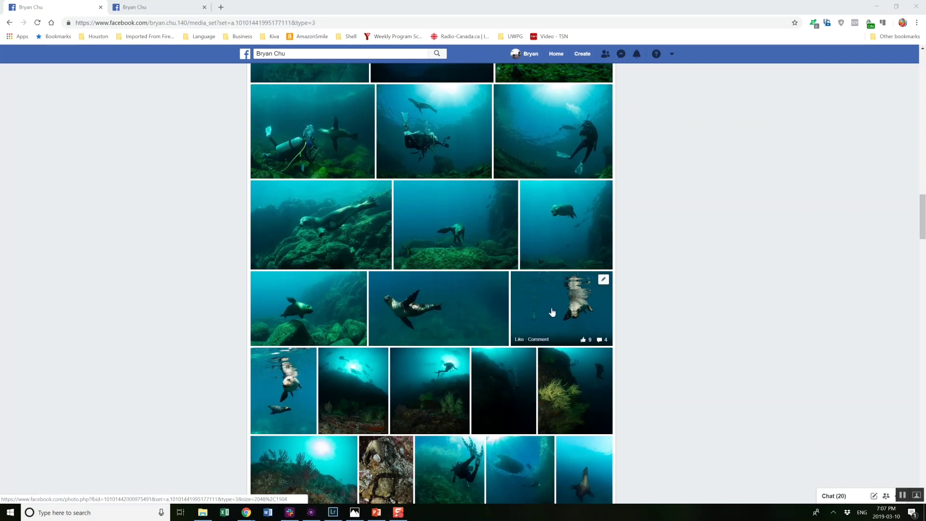
scroll(552, 312, "down", 3)
scroll(549, 303, "down", 3)
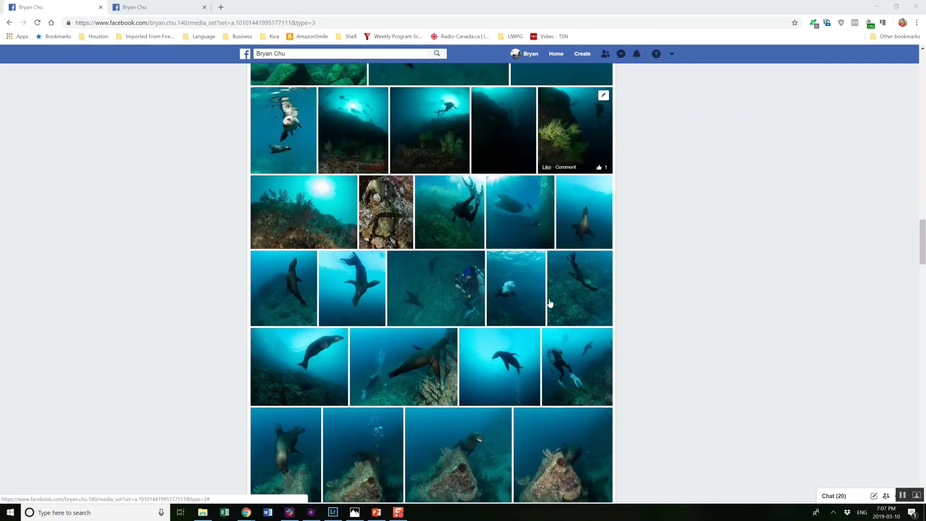
scroll(549, 303, "down", 3)
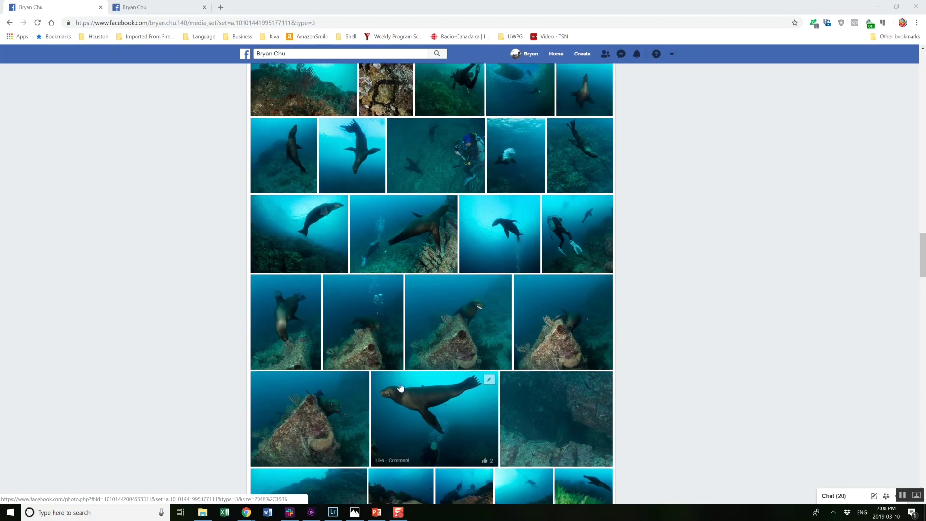
scroll(400, 387, "down", 3)
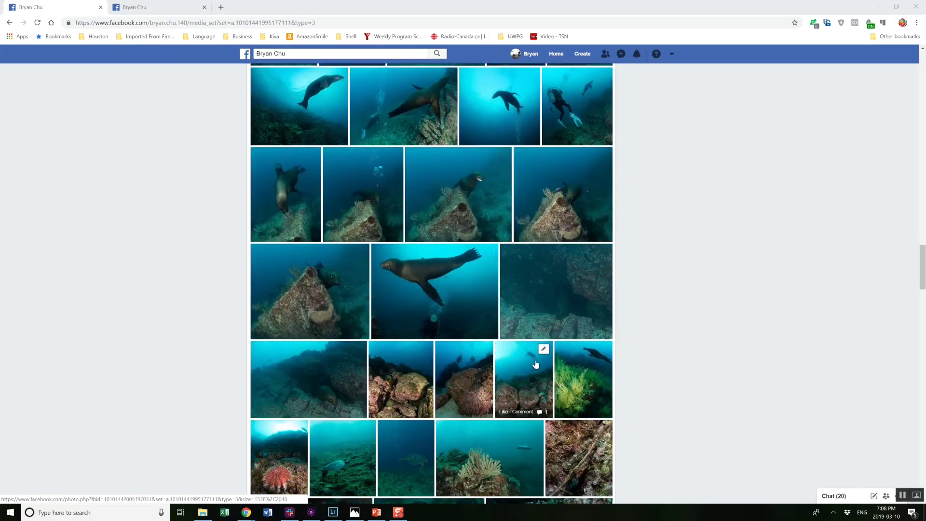
scroll(536, 357, "down", 6)
scroll(537, 356, "down", 3)
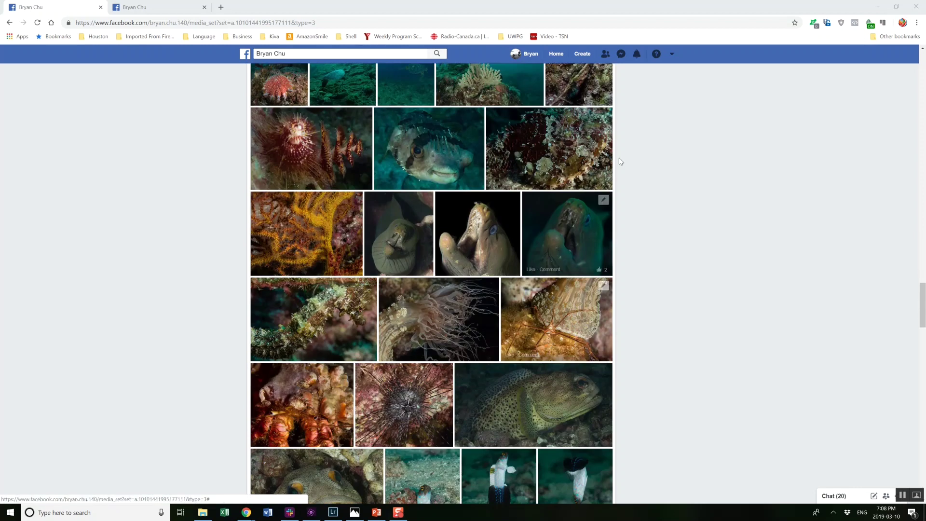
scroll(541, 407, "down", 5)
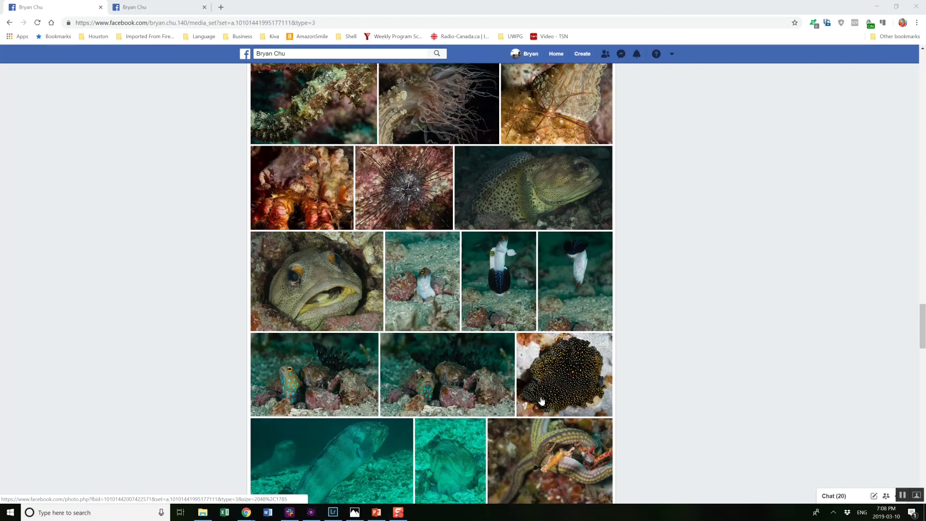
scroll(541, 401, "down", 5)
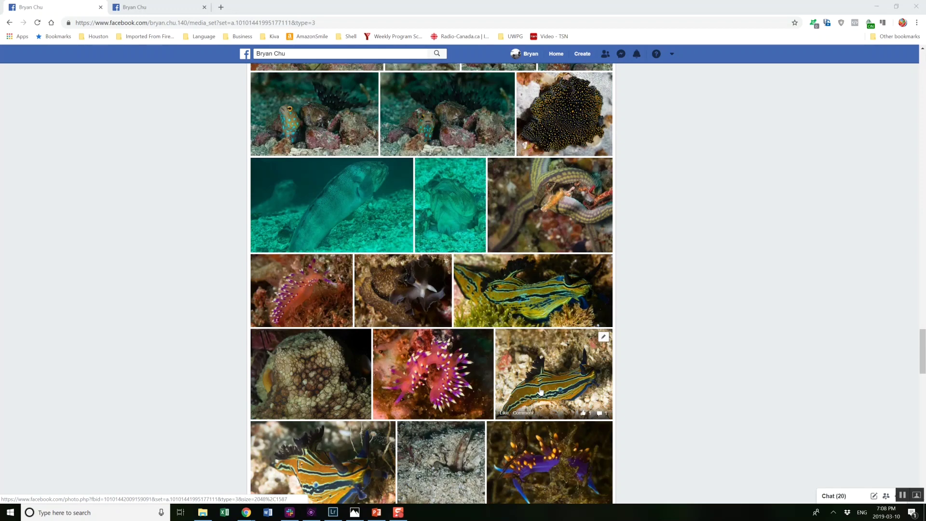
scroll(540, 388, "down", 9)
scroll(540, 389, "up", 20)
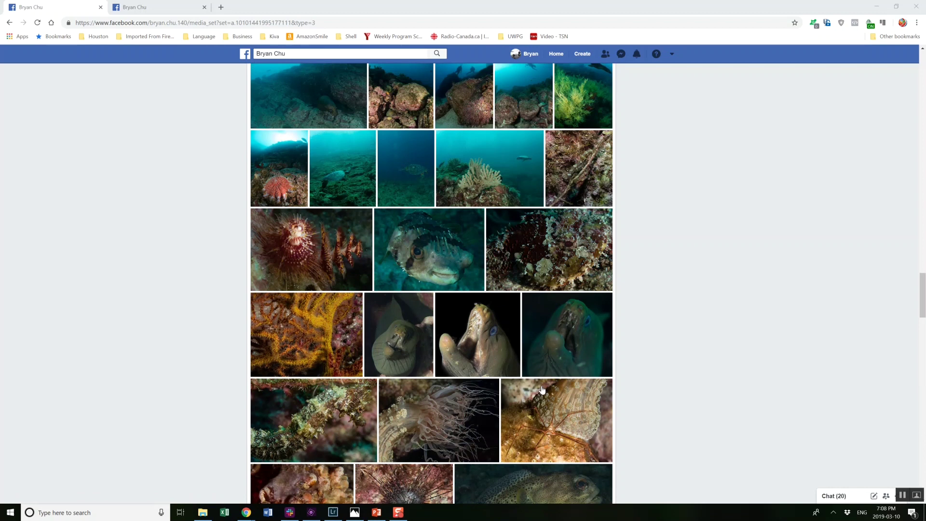
scroll(541, 388, "up", 7)
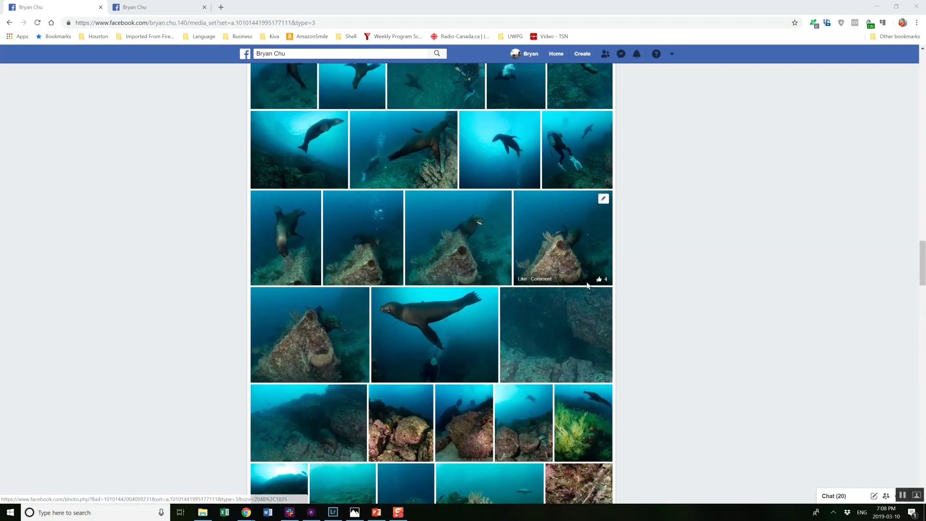
scroll(566, 299, "up", 2)
scroll(531, 366, "up", 2)
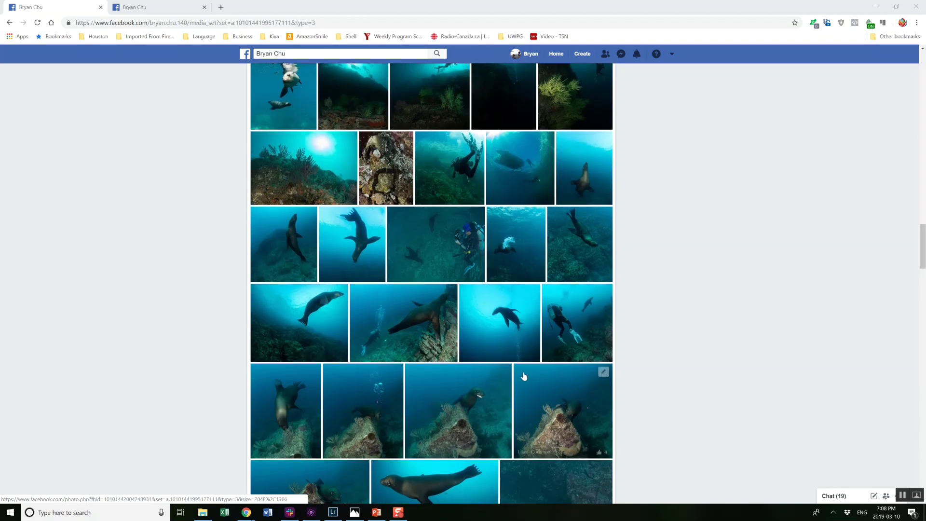
scroll(524, 376, "down", 15)
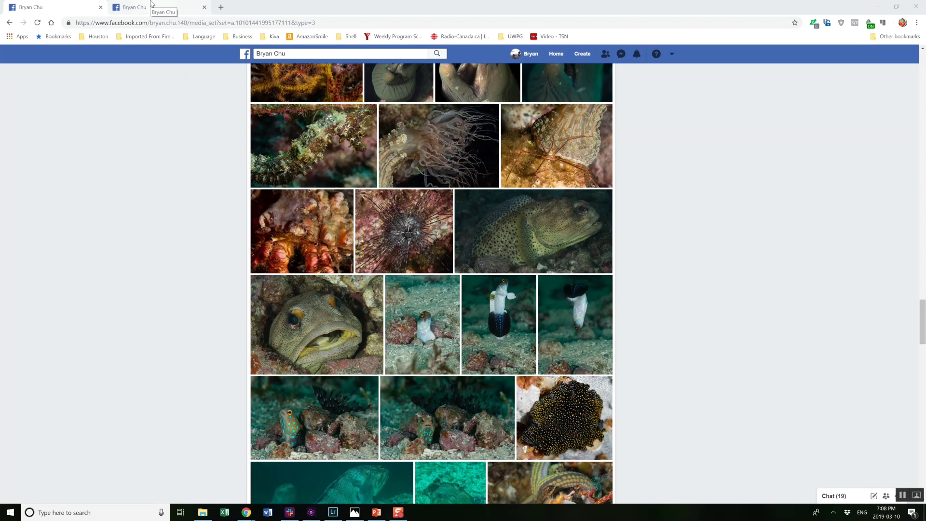
left_click(150, 3)
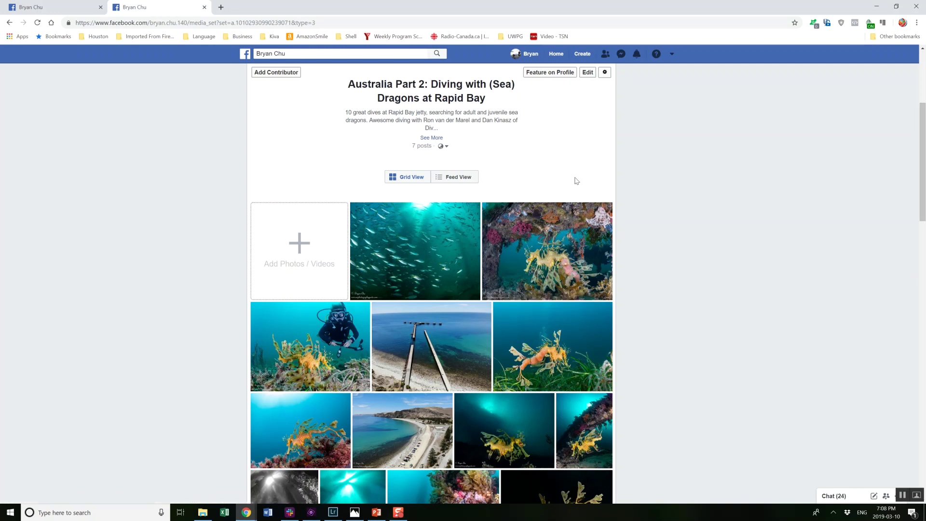
scroll(575, 197, "down", 1)
scroll(575, 197, "down", 2)
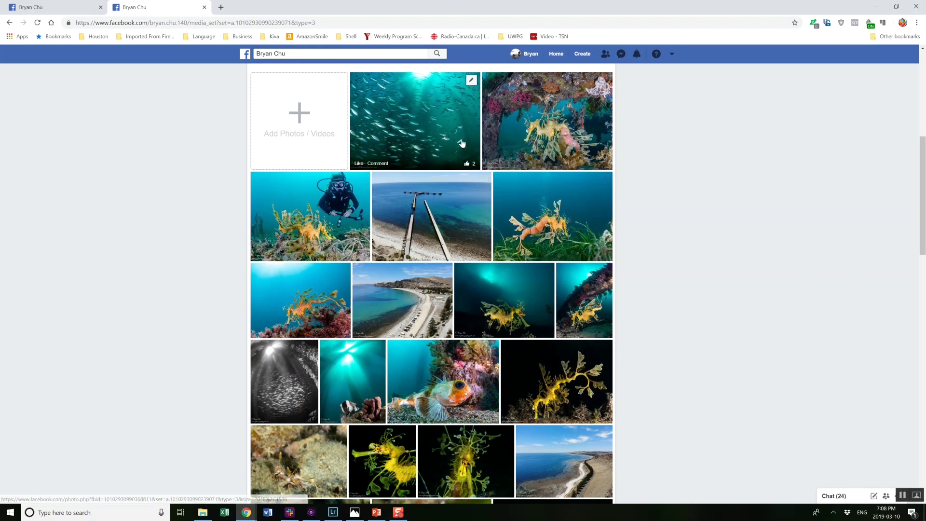
scroll(384, 195, "down", 2)
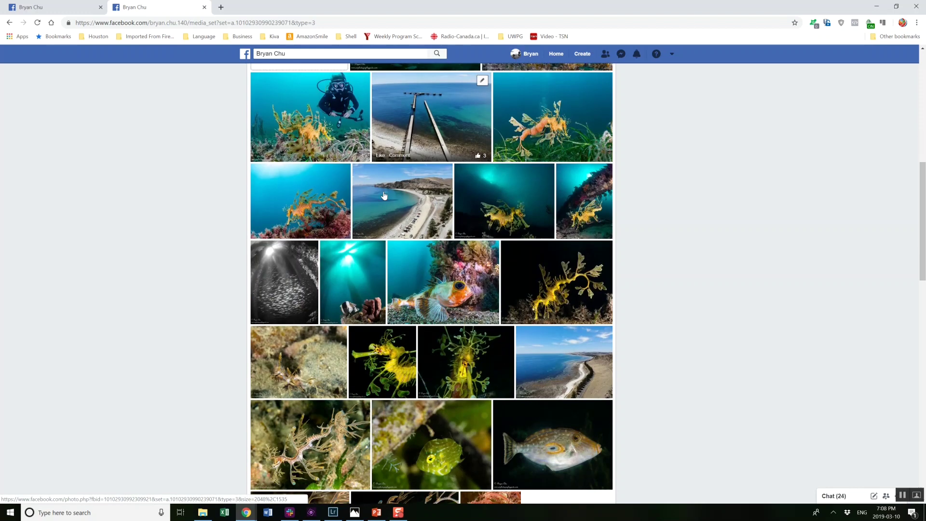
scroll(385, 195, "down", 2)
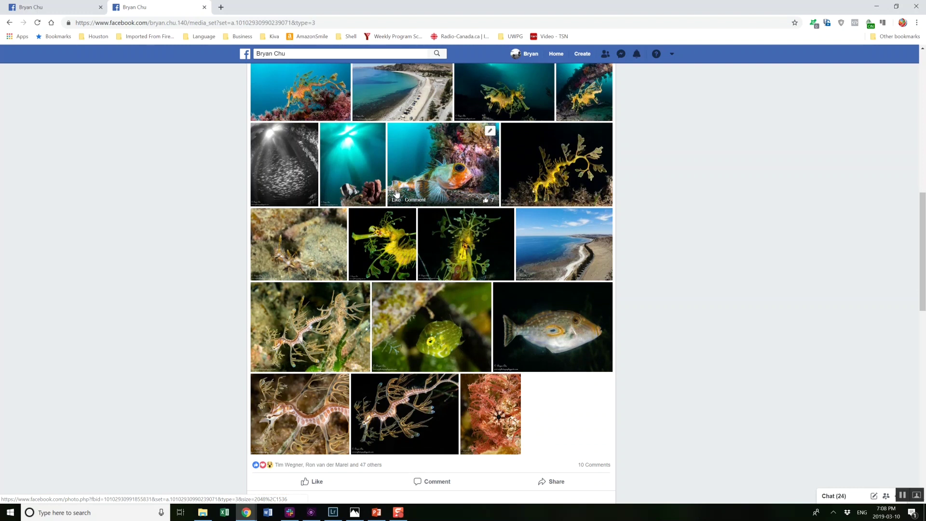
scroll(395, 193, "up", 5)
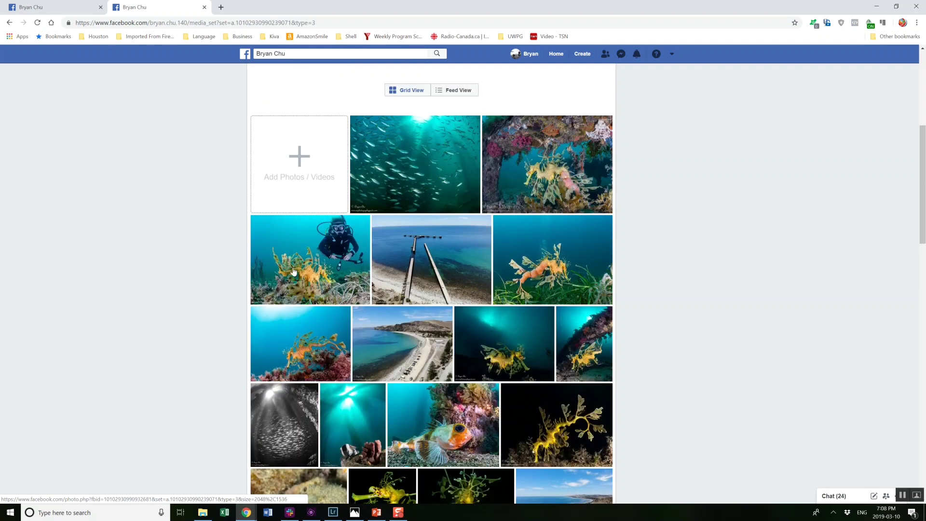
scroll(548, 263, "down", 1)
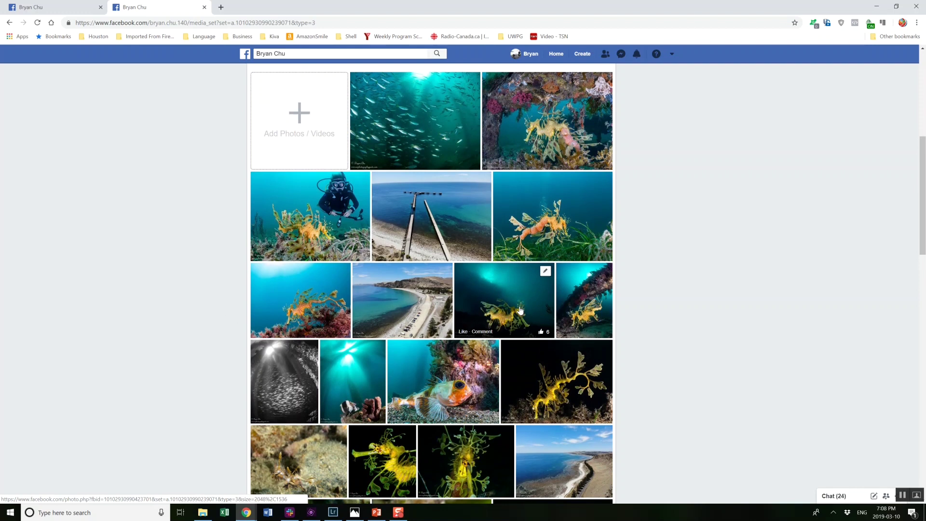
scroll(544, 376, "down", 2)
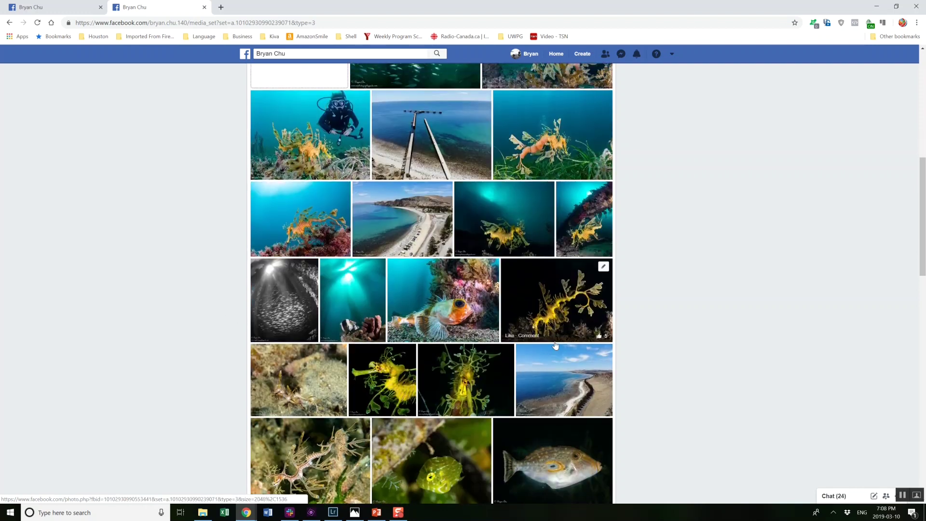
scroll(337, 242, "down", 2)
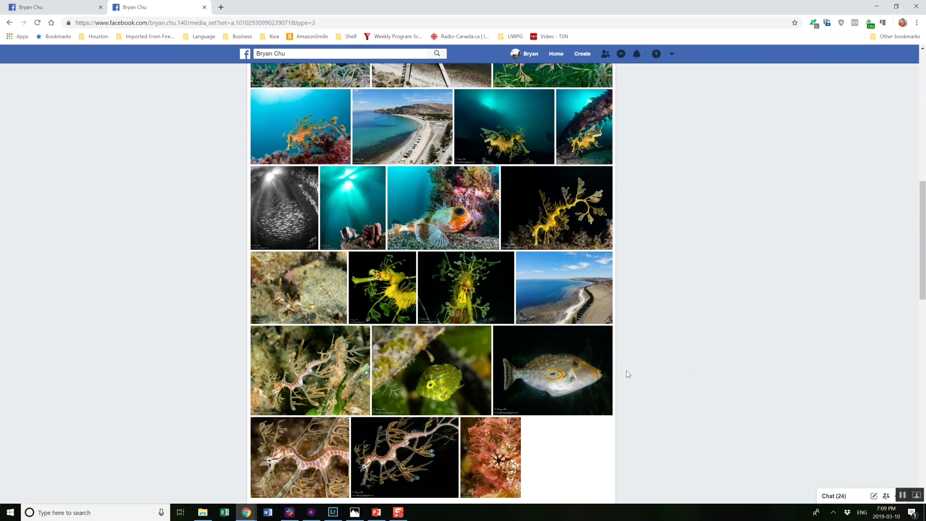
scroll(628, 374, "up", 3)
scroll(603, 383, "up", 2)
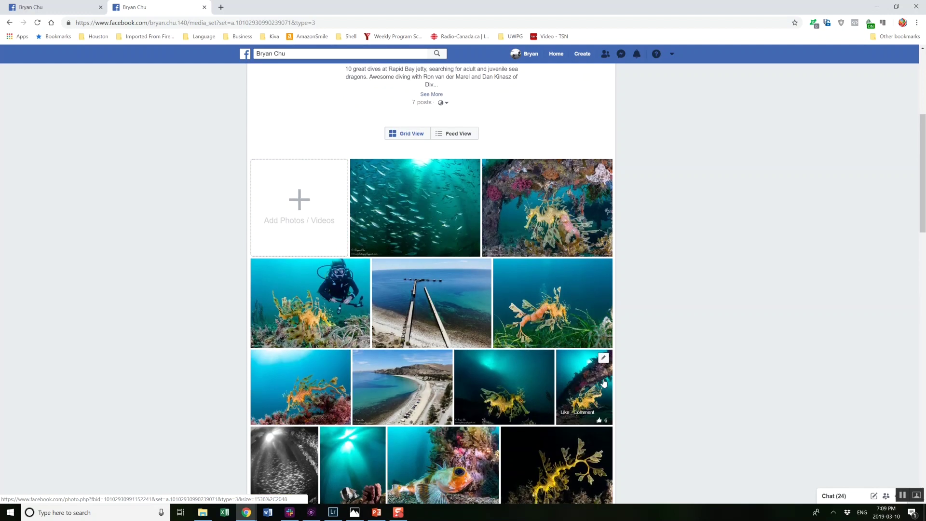
scroll(603, 383, "down", 3)
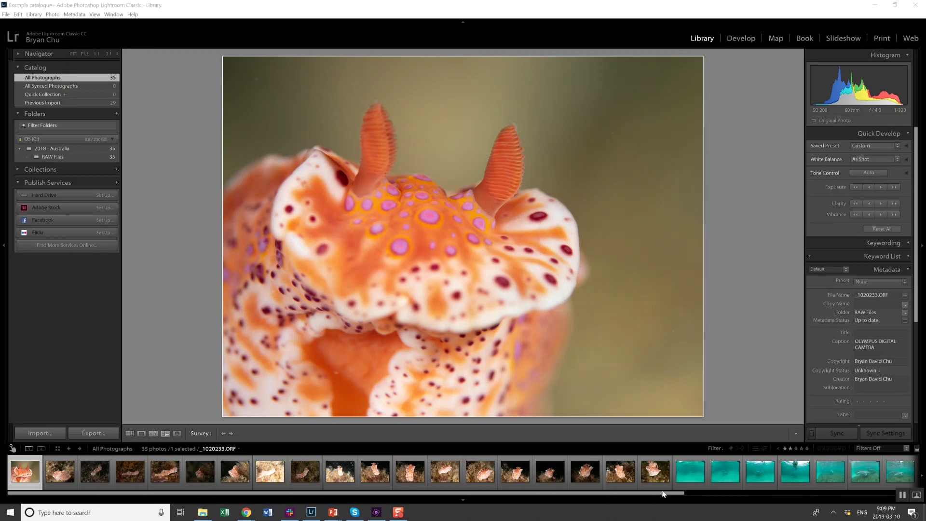
Rate the first photo four stars and the second and third two stars, and reject the fourth.
left_click(34, 485)
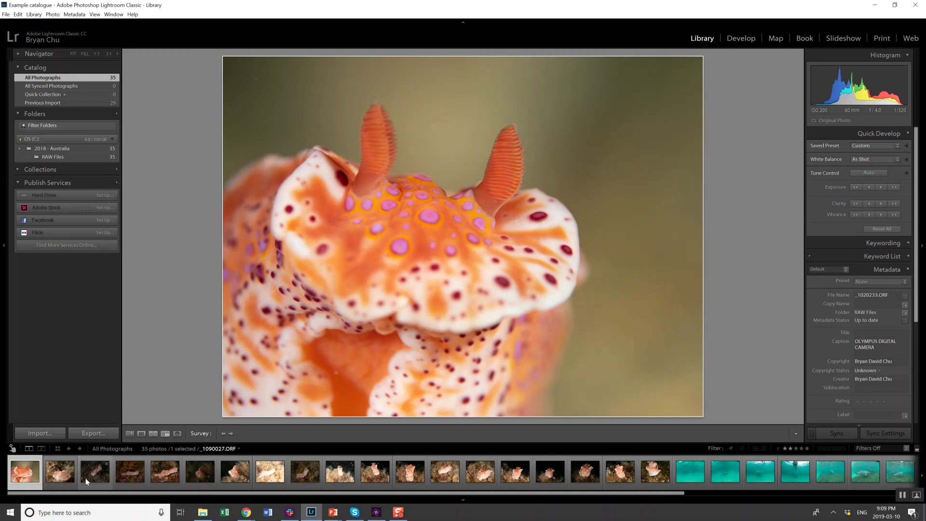
key("4")
key("Right")
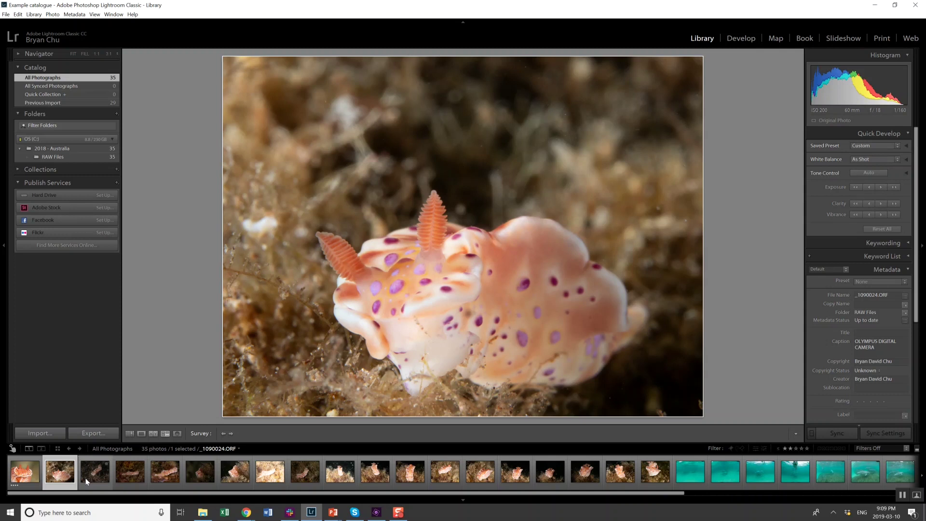
key("2")
key("Right")
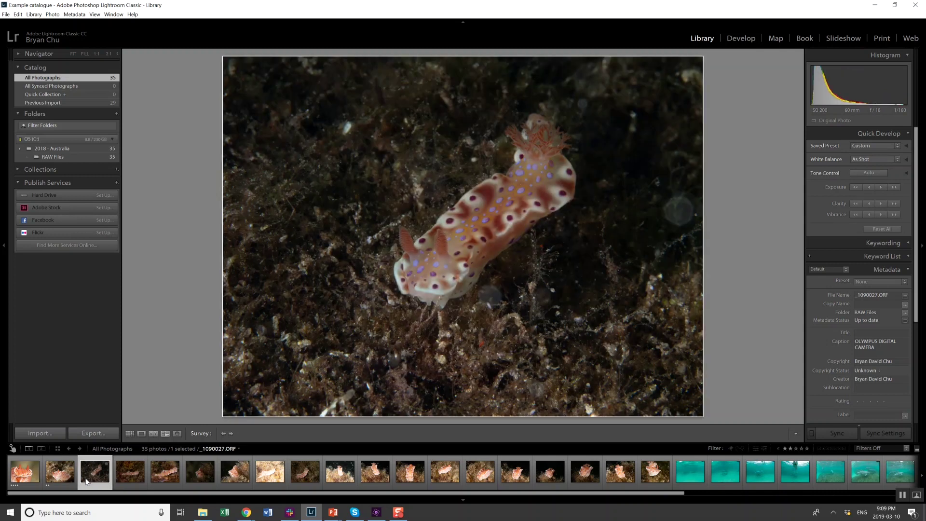
key("2")
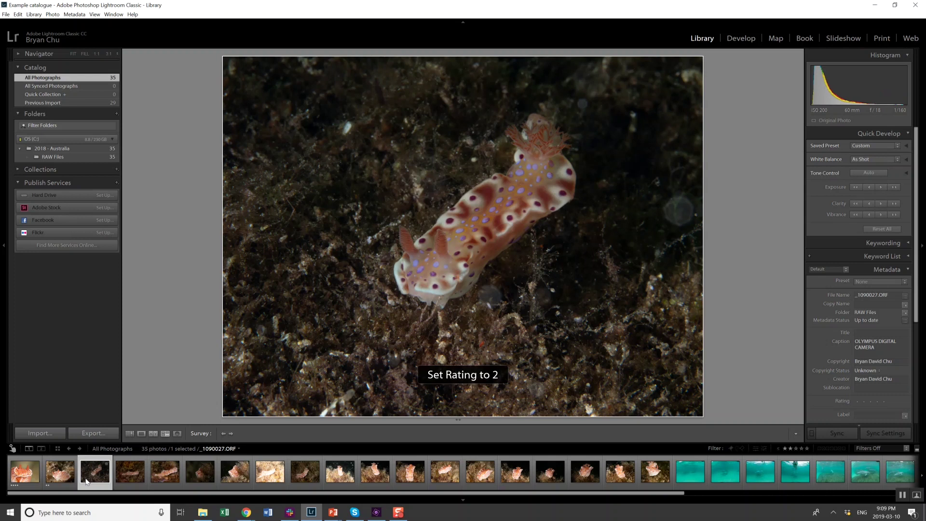
key("Right")
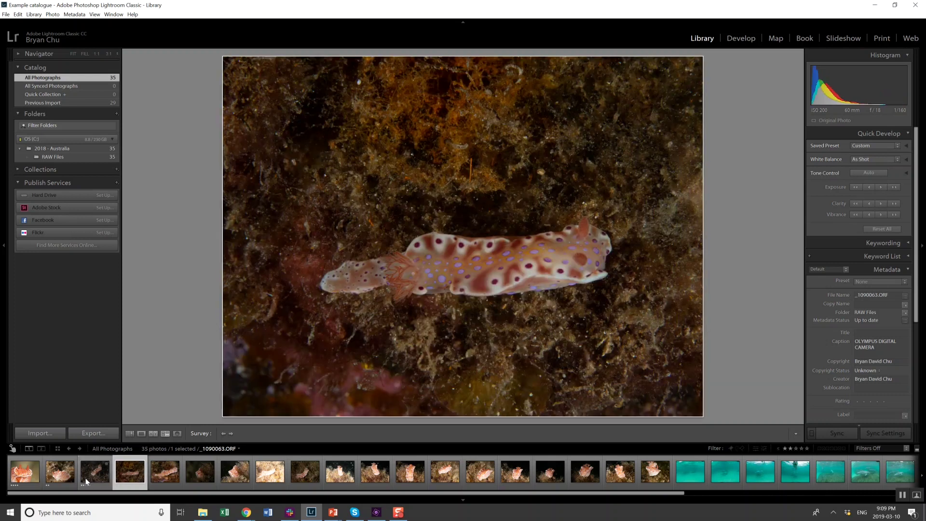
key("x")
key("Right")
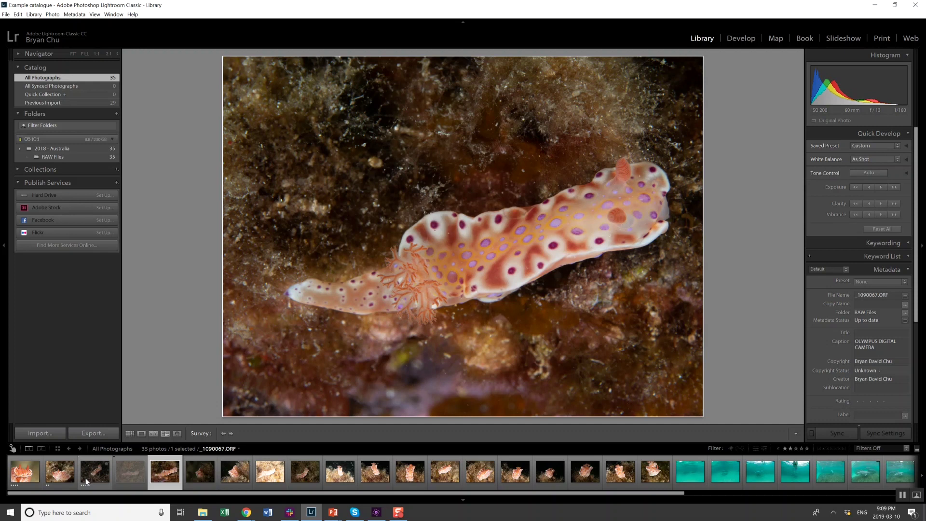
Rate the fifth photo two stars and reject the sixth, seventh and eighth photos.
key("2")
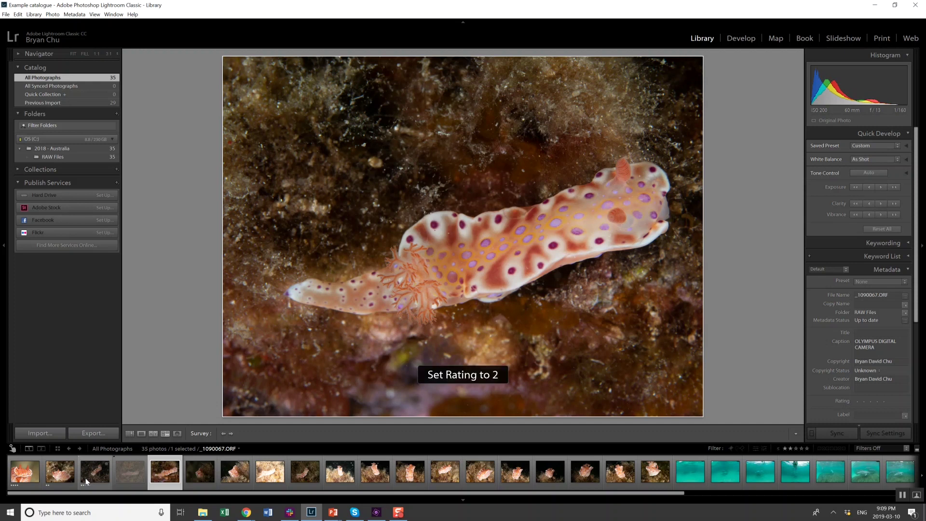
key("Right")
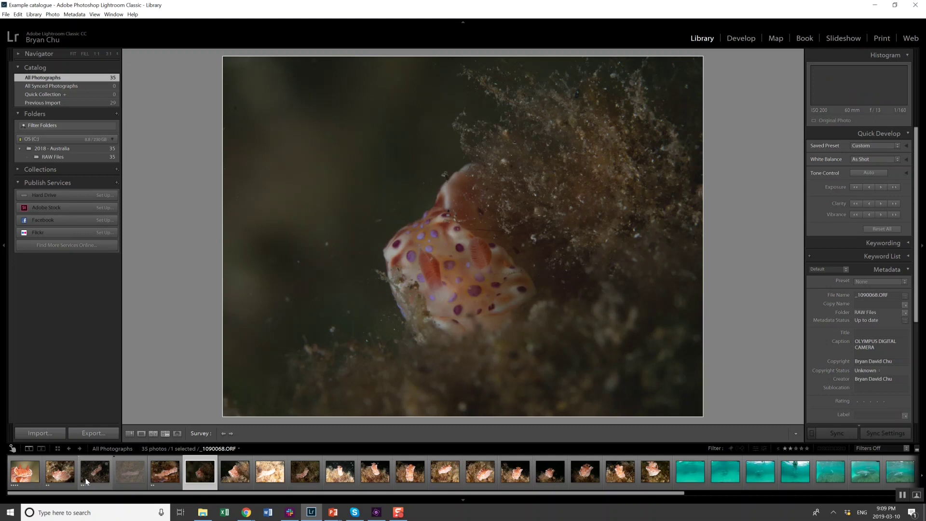
key("x")
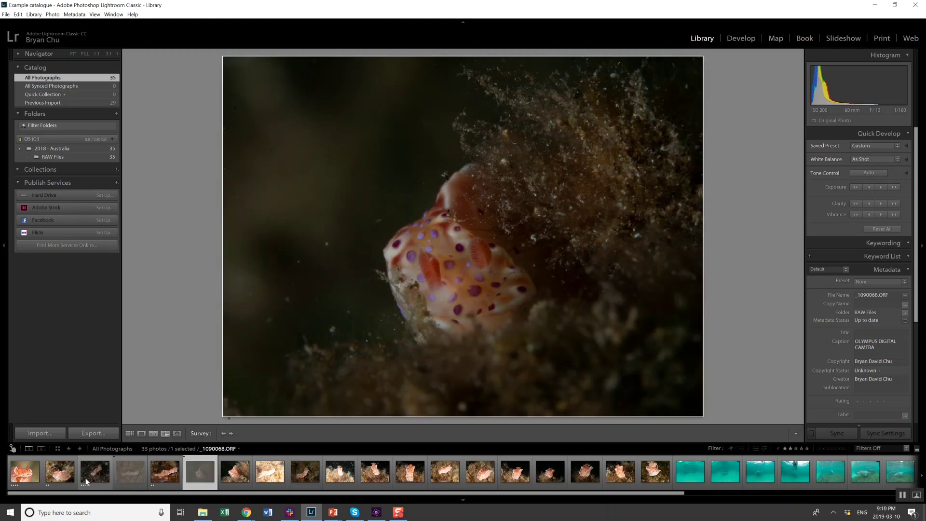
key("Right")
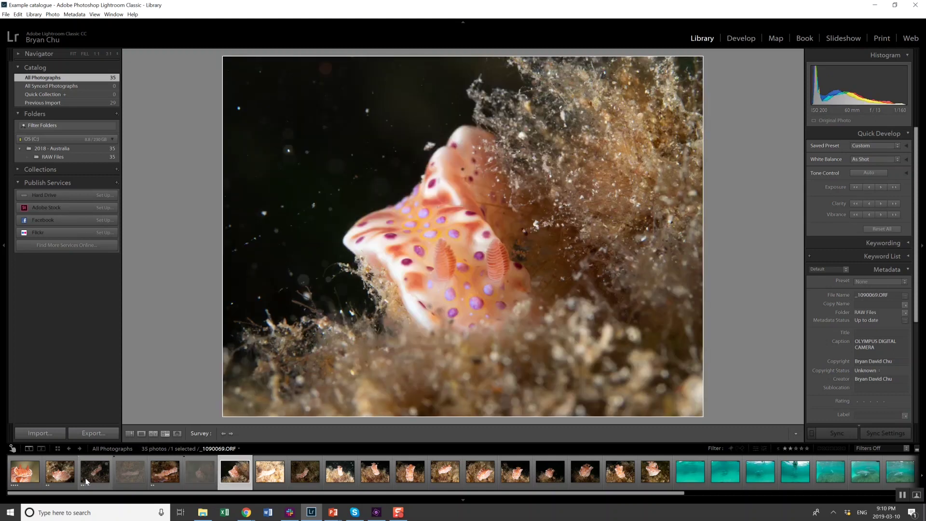
key("x")
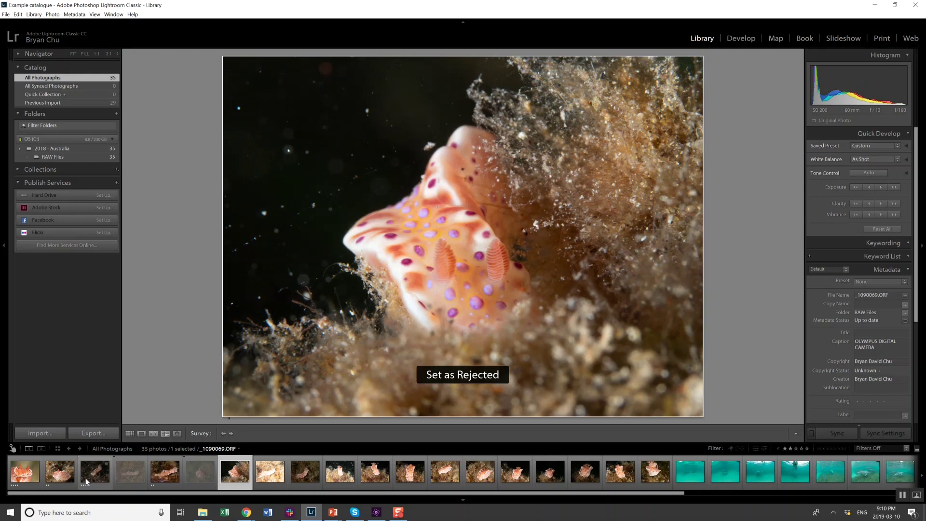
key("Right")
key("x")
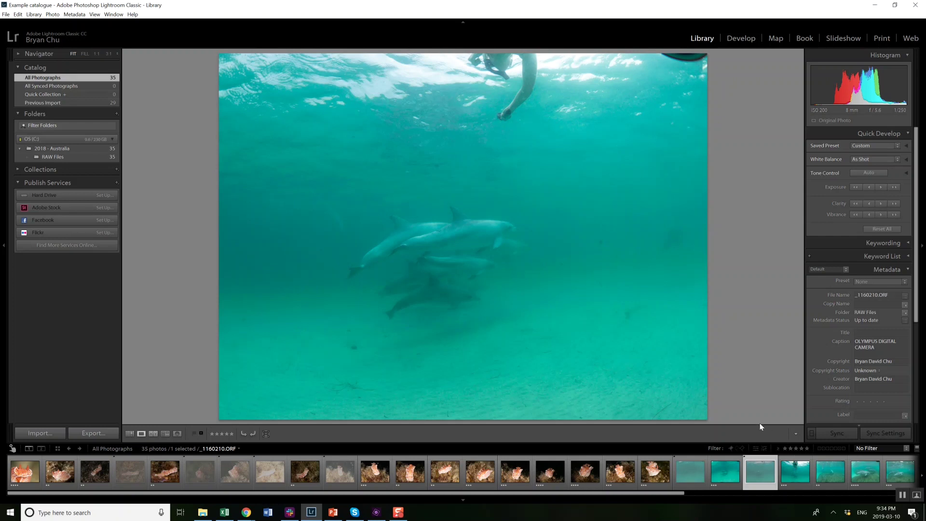
Set the rating filter to 'Rating is less than or equal to' two stars, showing 16 of 35 photos.
left_click(791, 448)
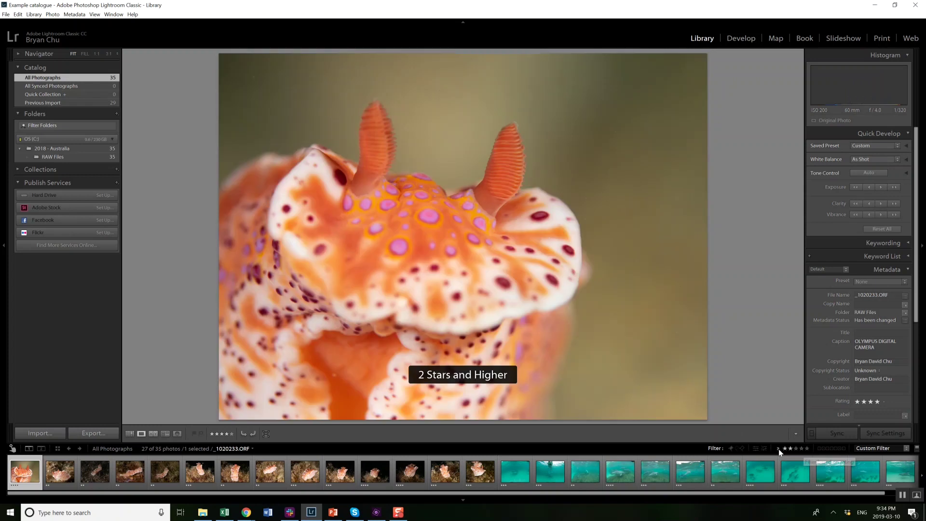
left_click(778, 449)
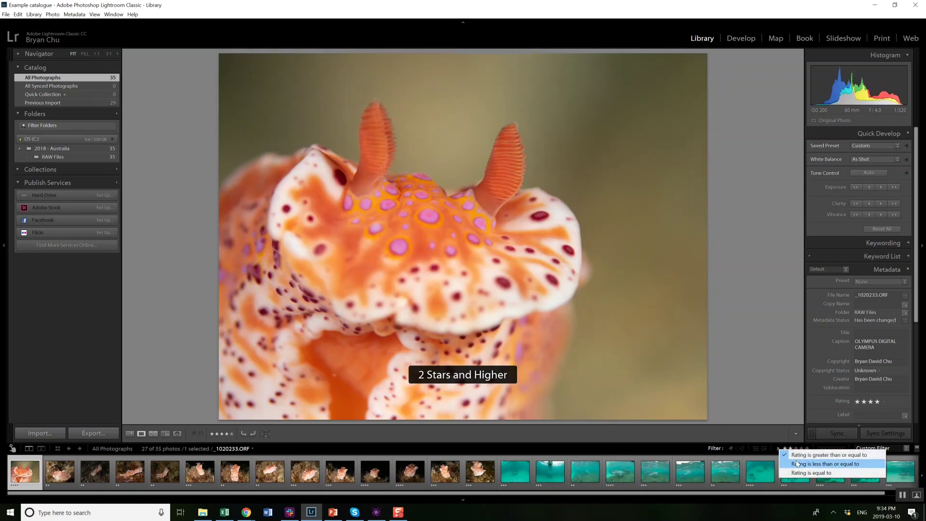
left_click(797, 464)
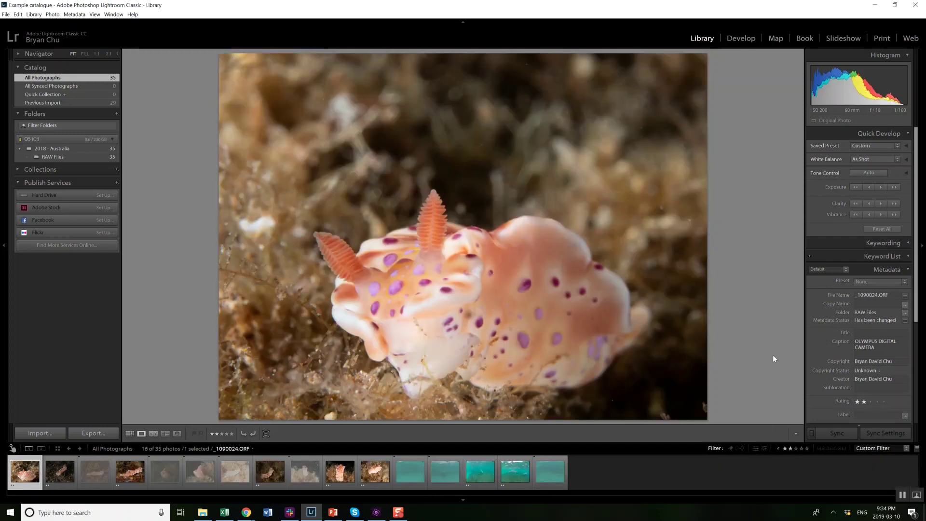
mouse_move(31, 489)
Flag the filtered two-star-or-lower photos as rejected, advancing through the filmstrip.
key("x")
key("Right")
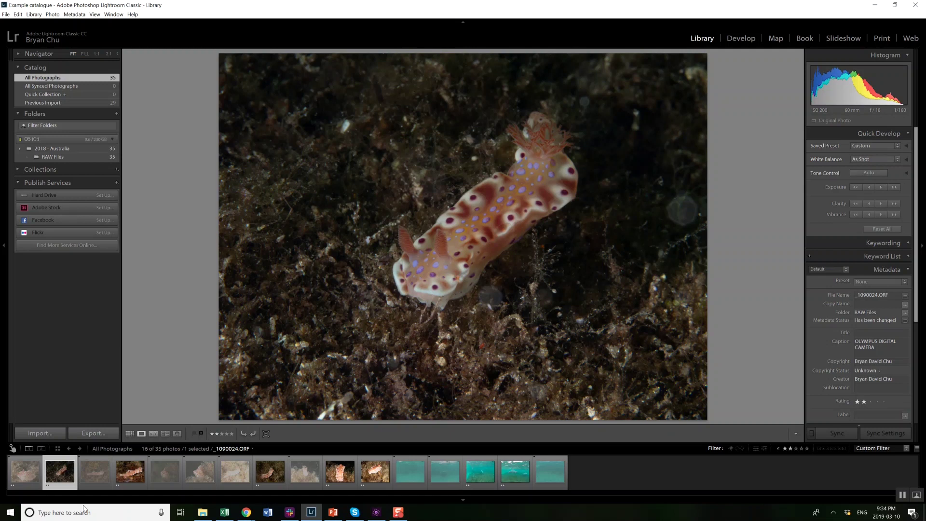
key("x")
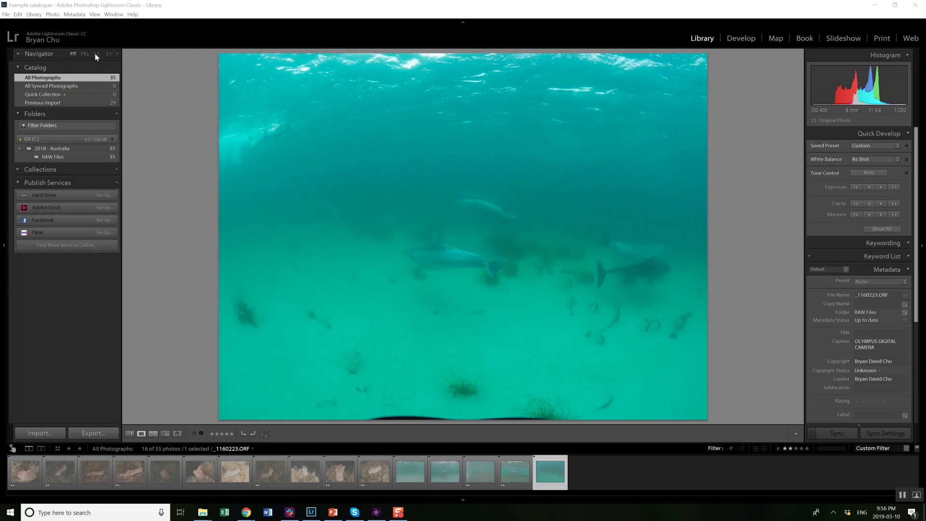
Use Photo > Delete Rejected Photos and confirm Delete from Disk for the 16 rejects.
left_click(52, 15)
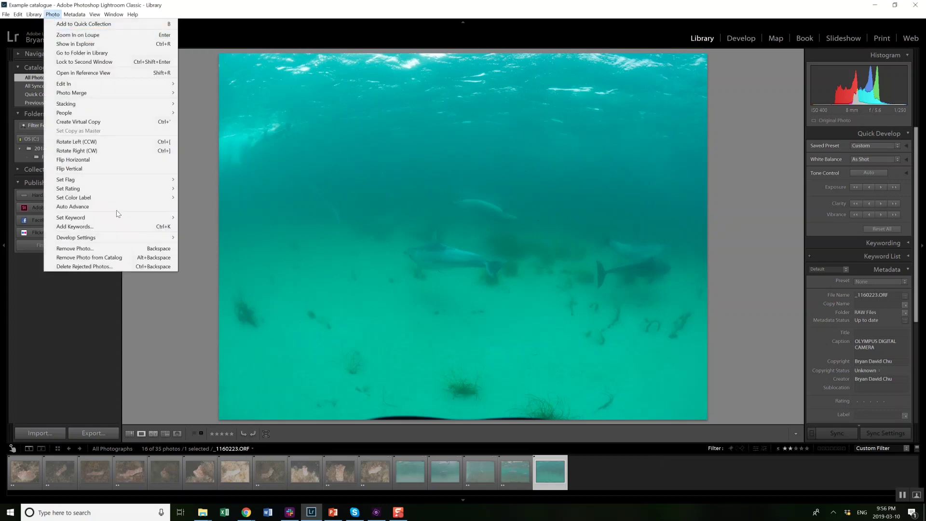
left_click(98, 267)
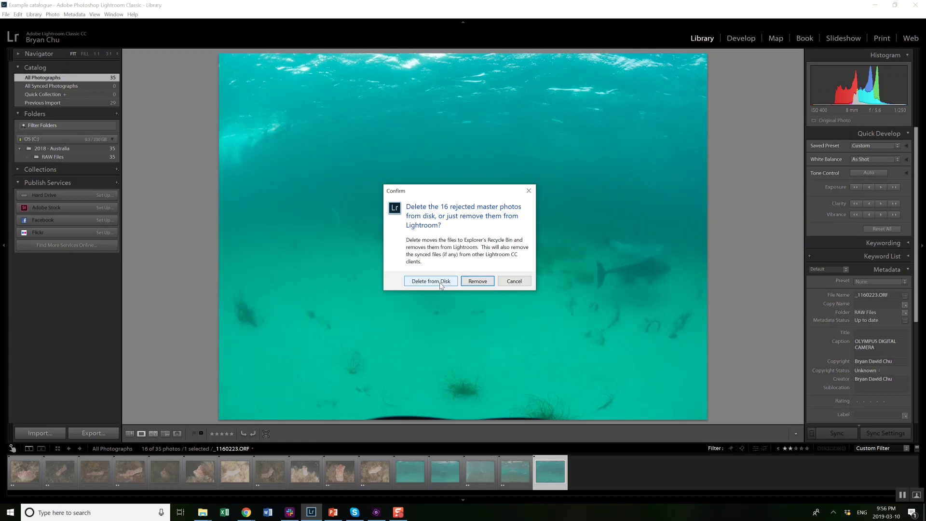
left_click(440, 285)
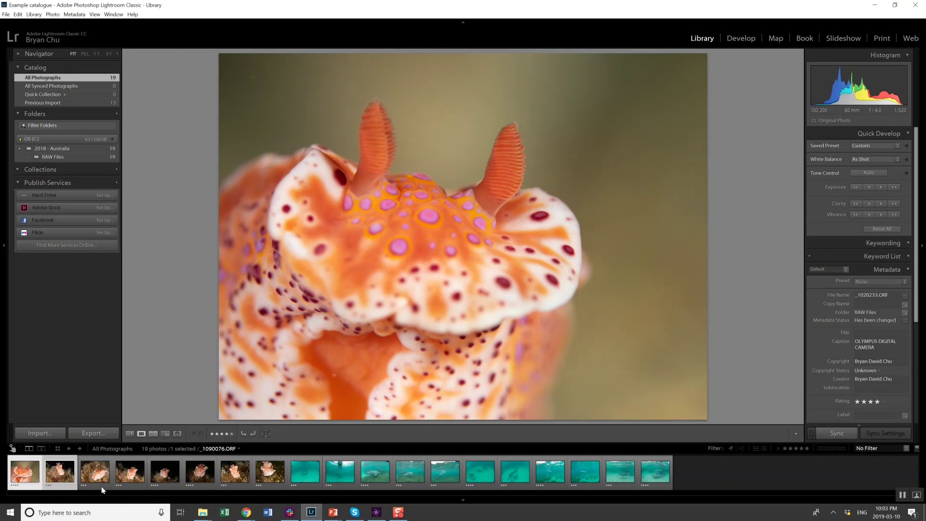
Select the eight orange nudibranch thumbnails and compare them in Survey view.
left_click(128, 489, "shift")
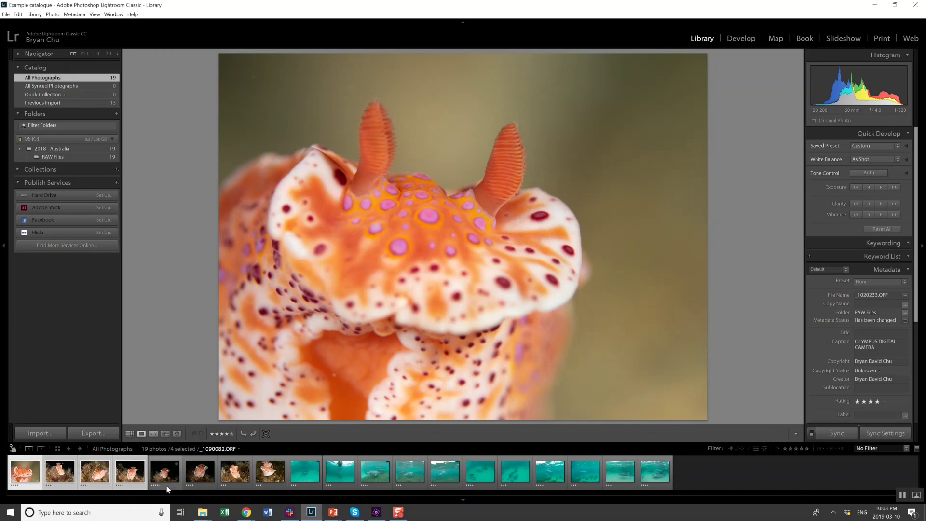
left_click(236, 487, "shift")
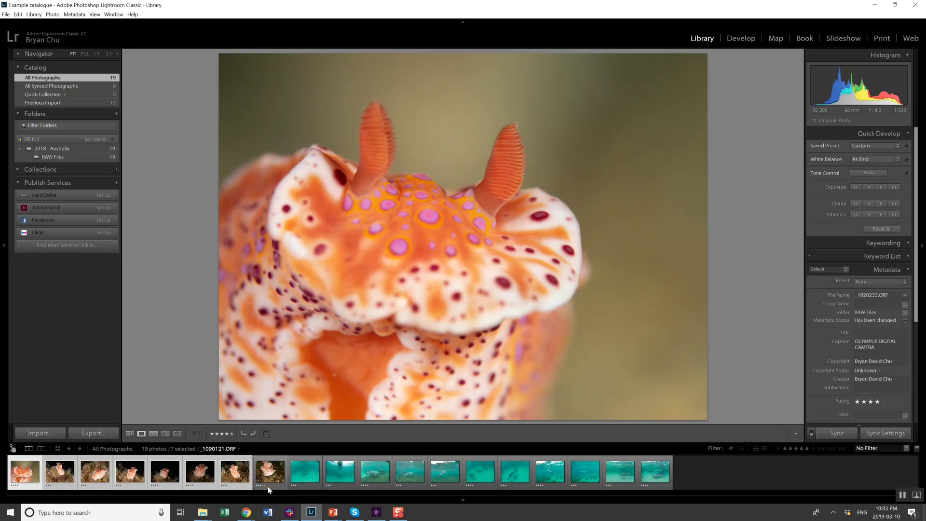
left_click(268, 490, "shift")
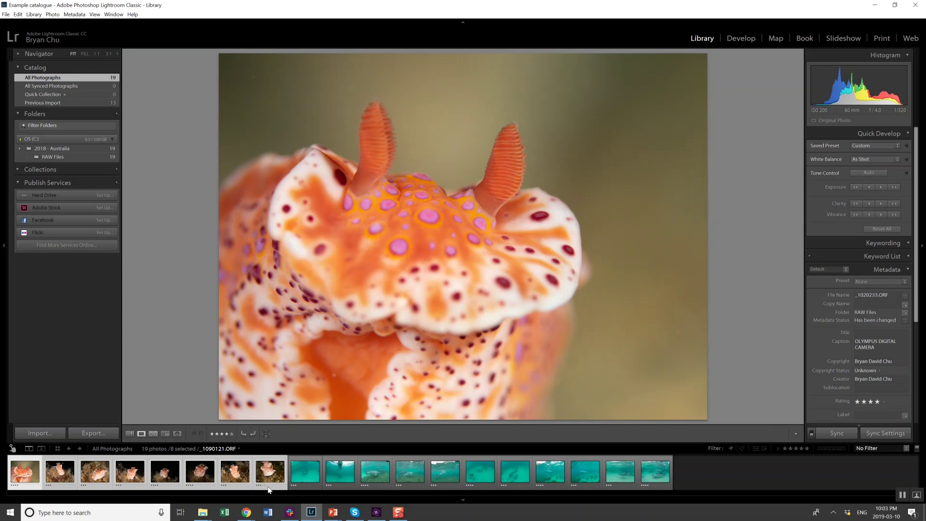
key("n")
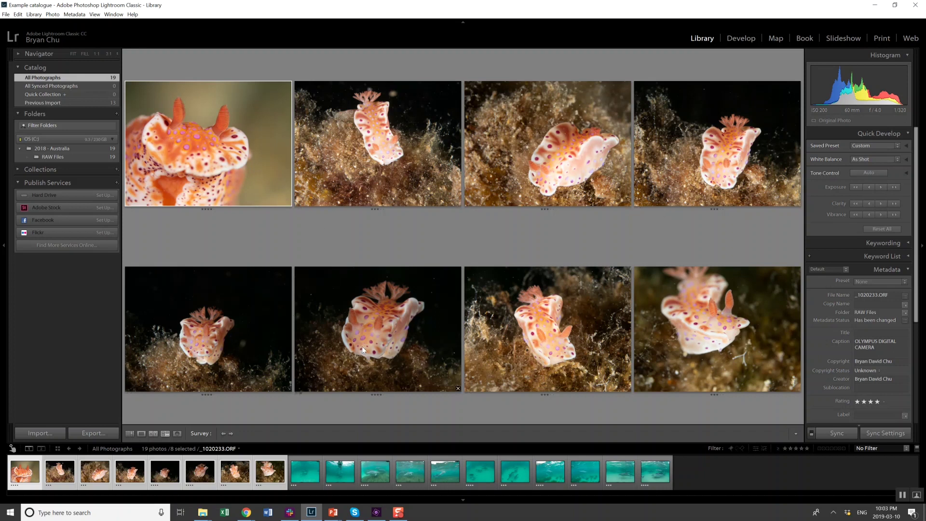
Reject the first weaker nudibranch shots and remove them from the survey.
left_click(370, 181)
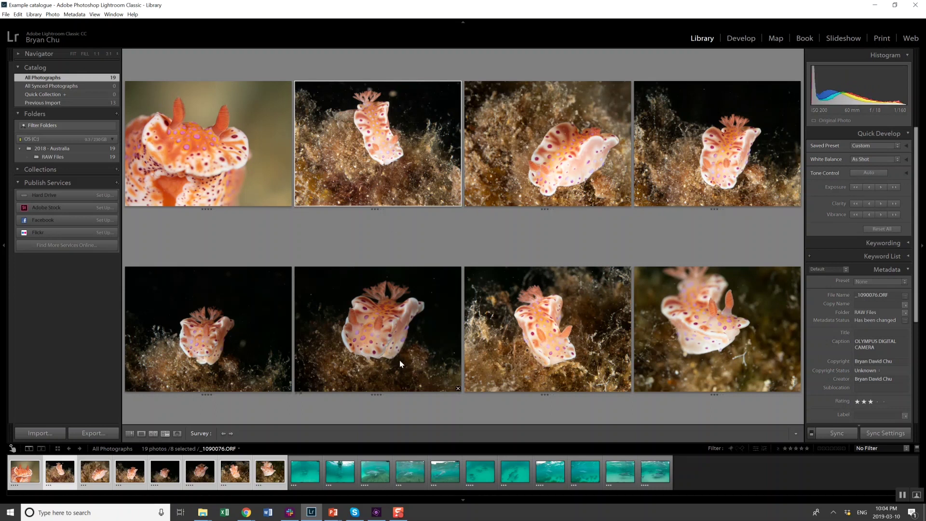
left_click(458, 202)
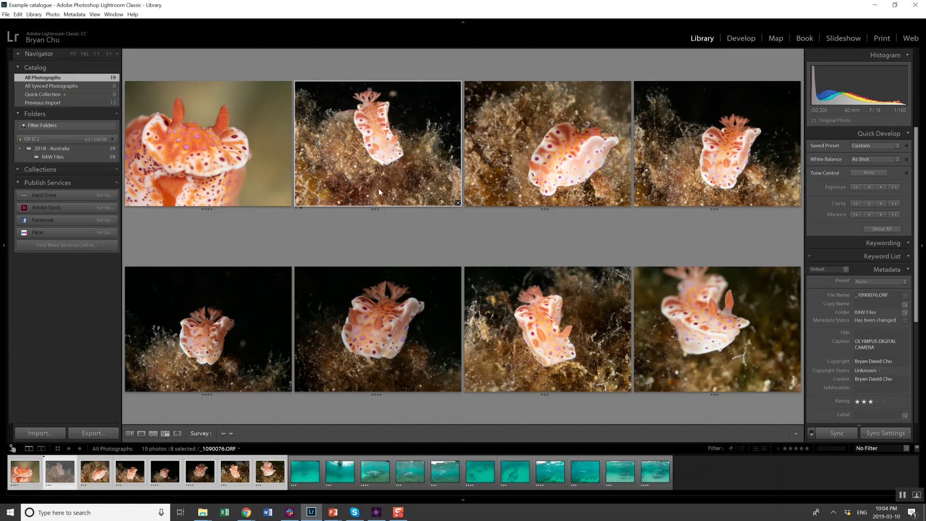
left_click(458, 203)
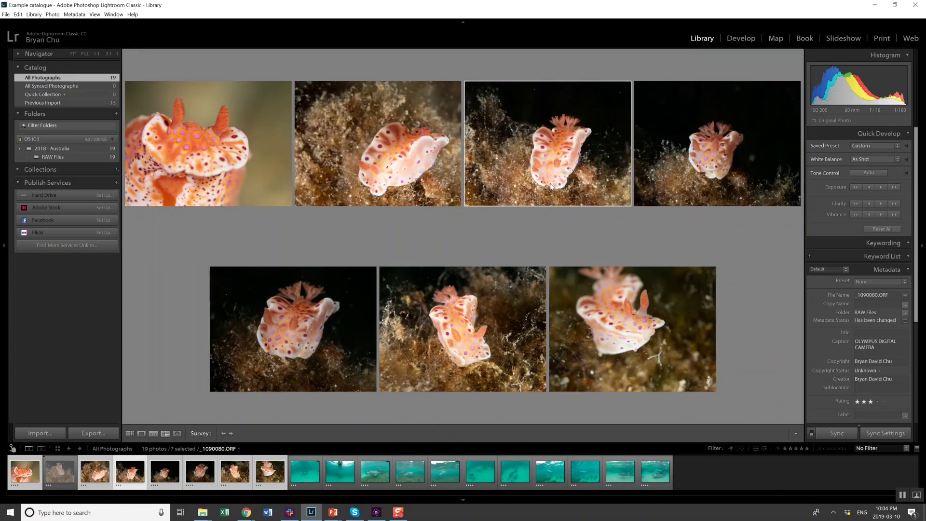
left_click(627, 203)
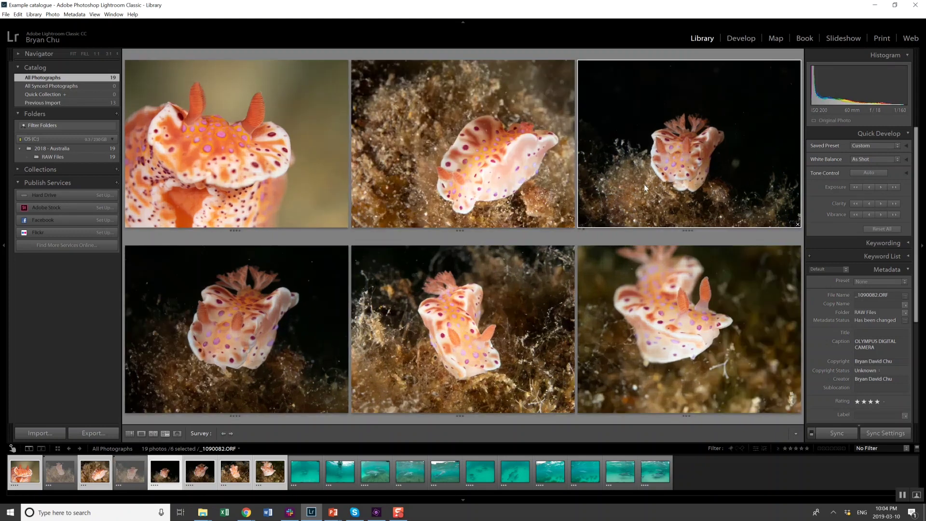
key("x")
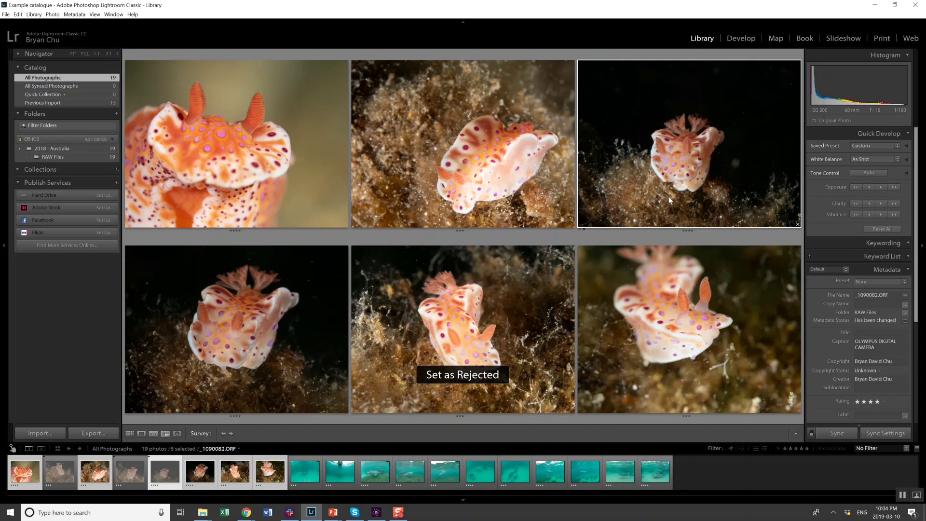
left_click(798, 226)
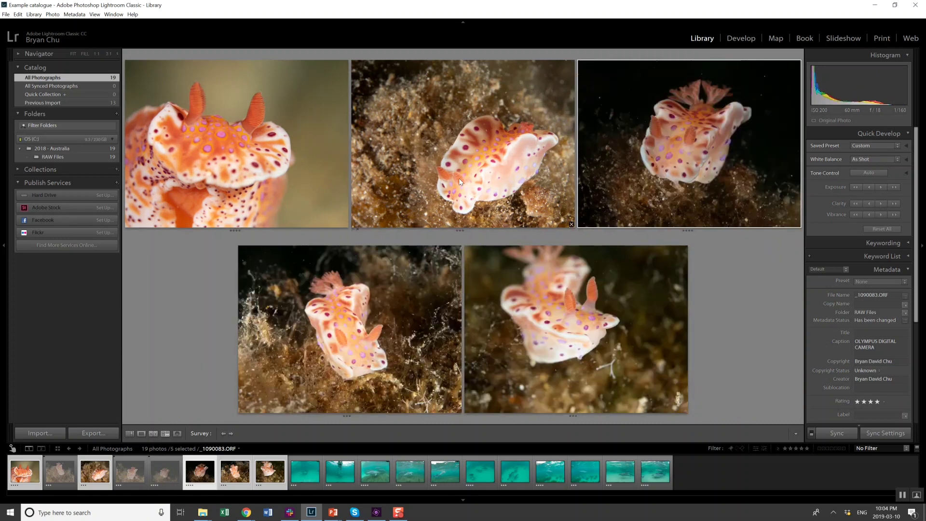
Reject and remove the remaining weaker shots, keeping the close-up and dark-background portrait.
left_click(562, 225)
key("x")
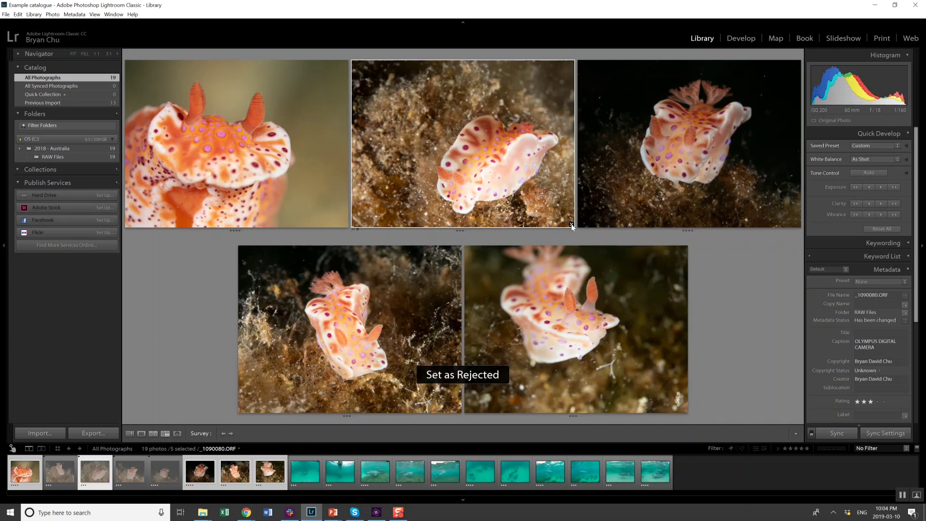
left_click(572, 225)
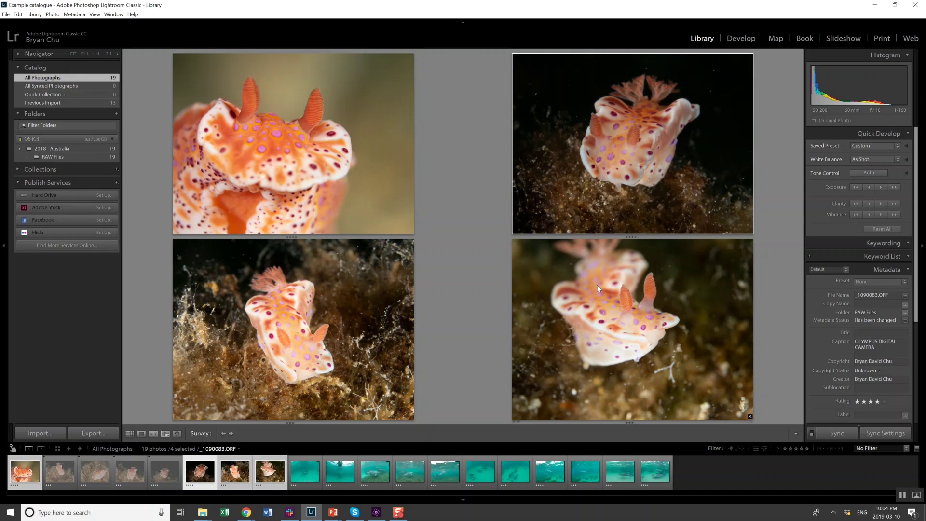
left_click(650, 342)
left_click(750, 416)
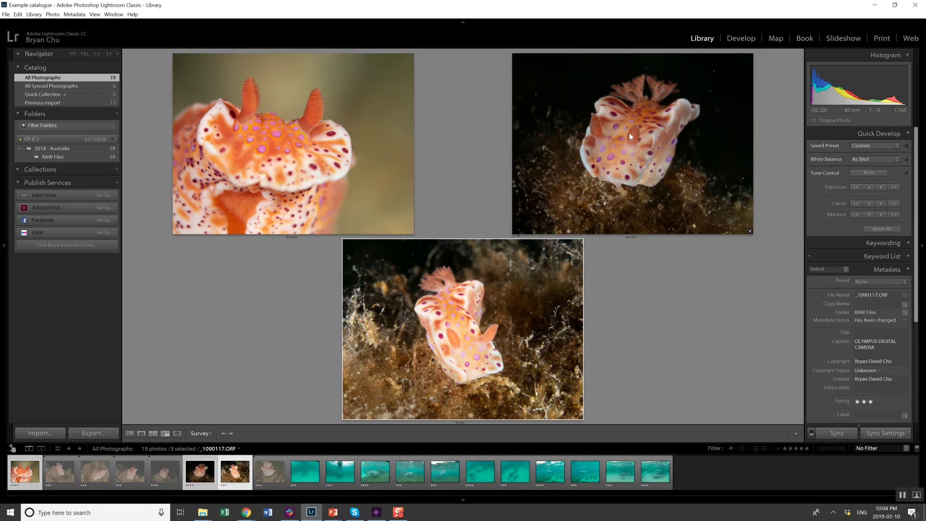
left_click(580, 416)
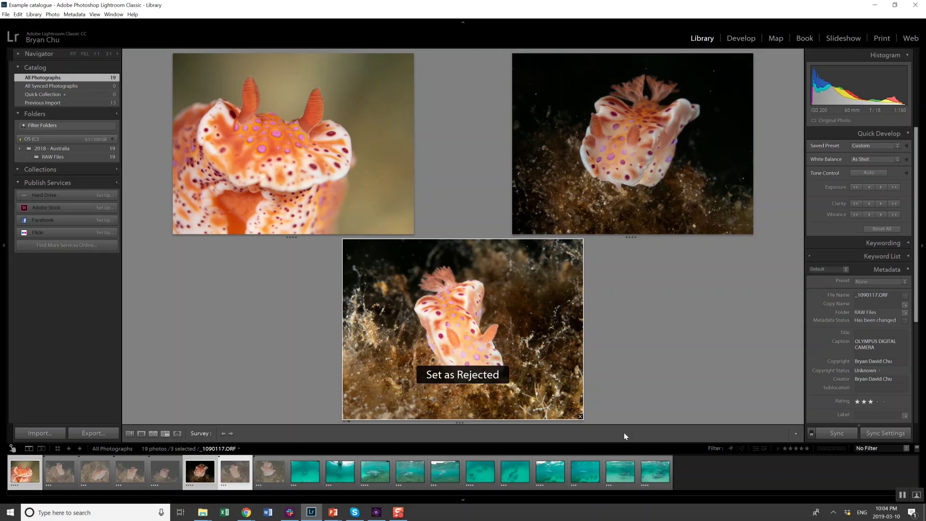
left_click(580, 416)
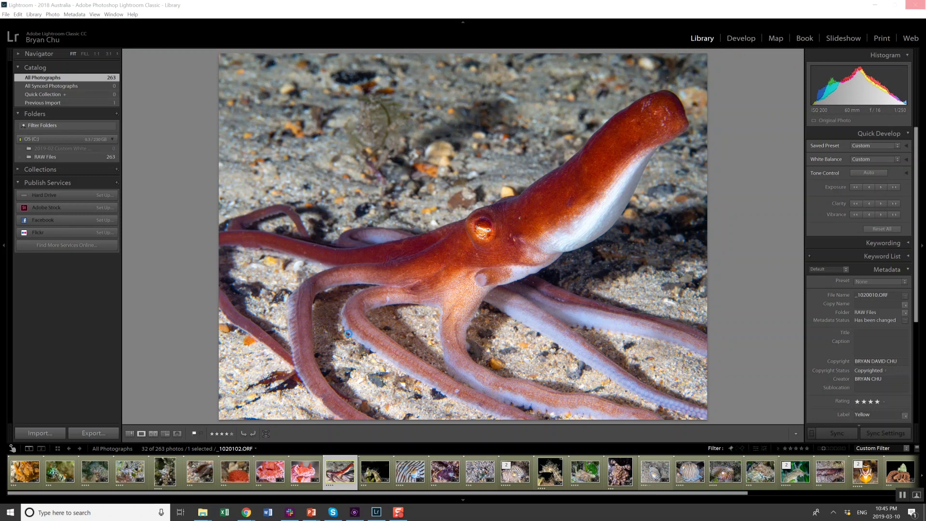
Switch to Grid view to show the 32 filtered photos as thumbnails.
left_click(130, 433)
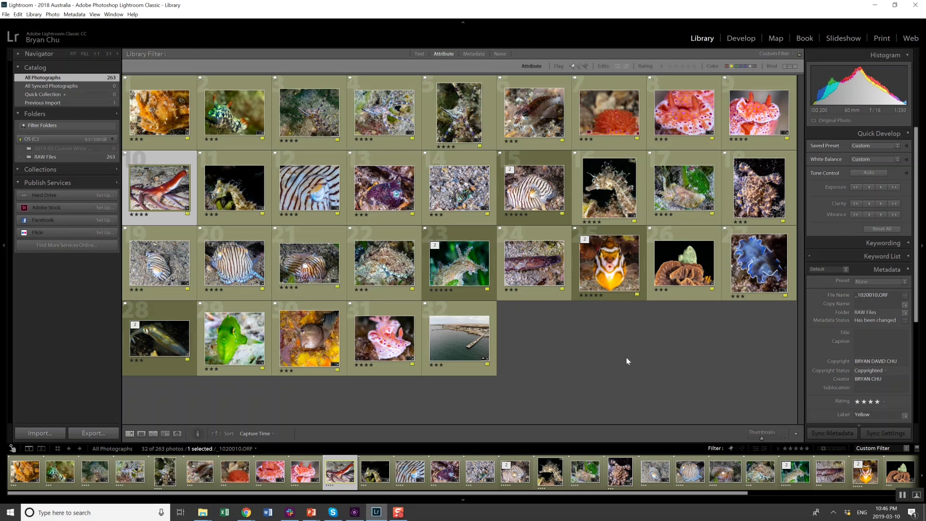
Reject the red coral, green nudibranch and red nudibranch photos in the grid.
left_click(612, 142)
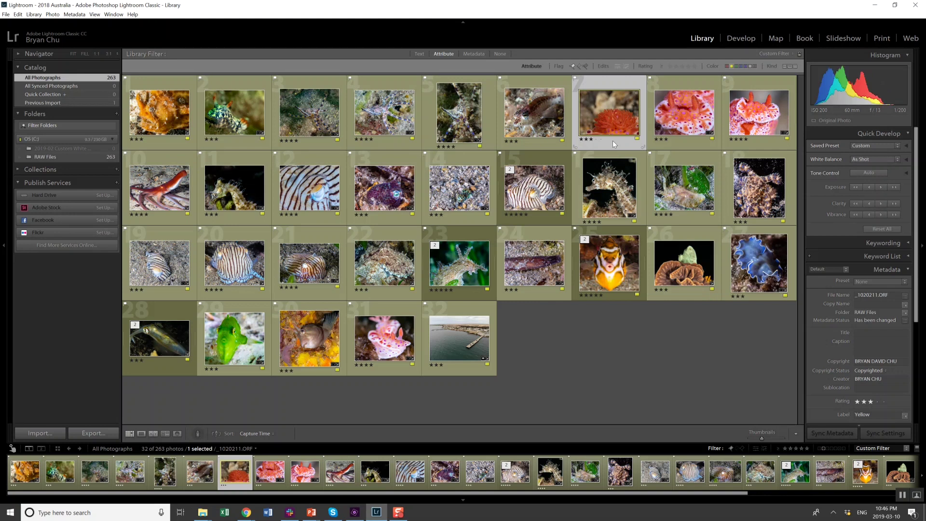
key("x")
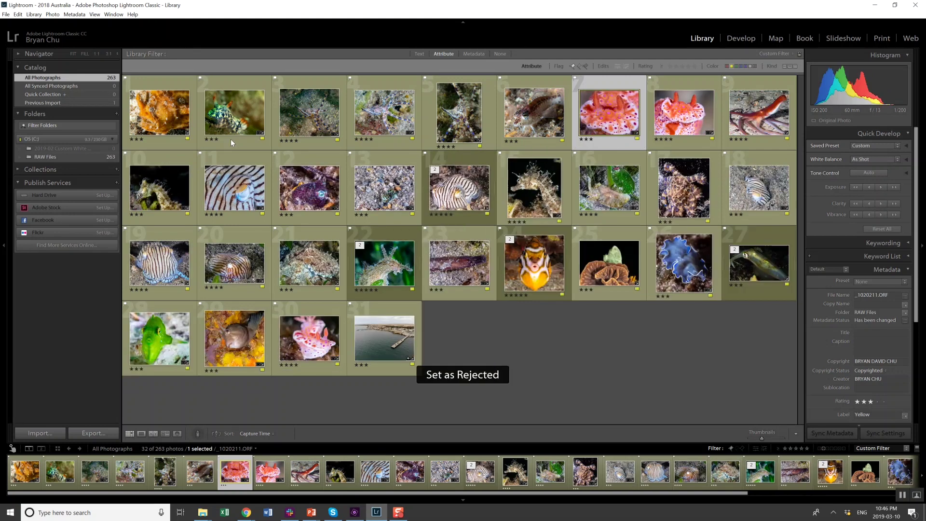
left_click(232, 140)
key("x")
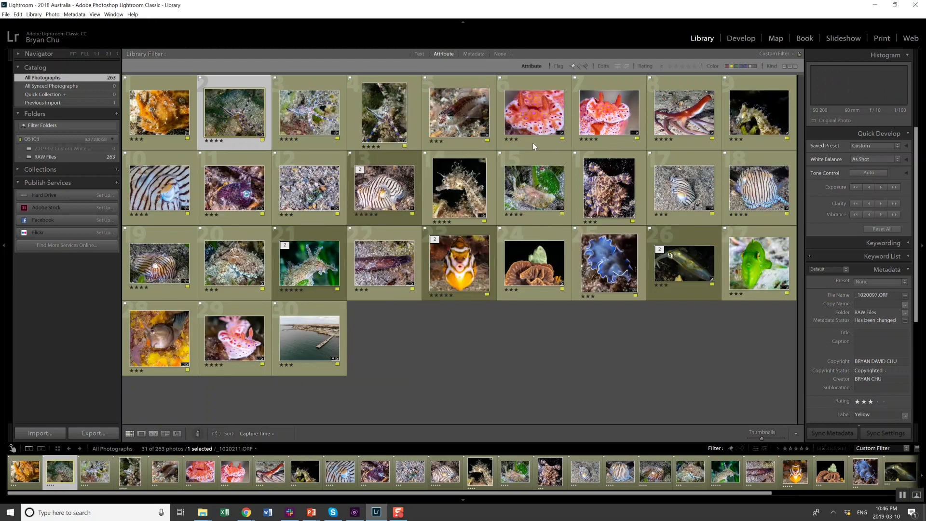
left_click(533, 142)
key("x")
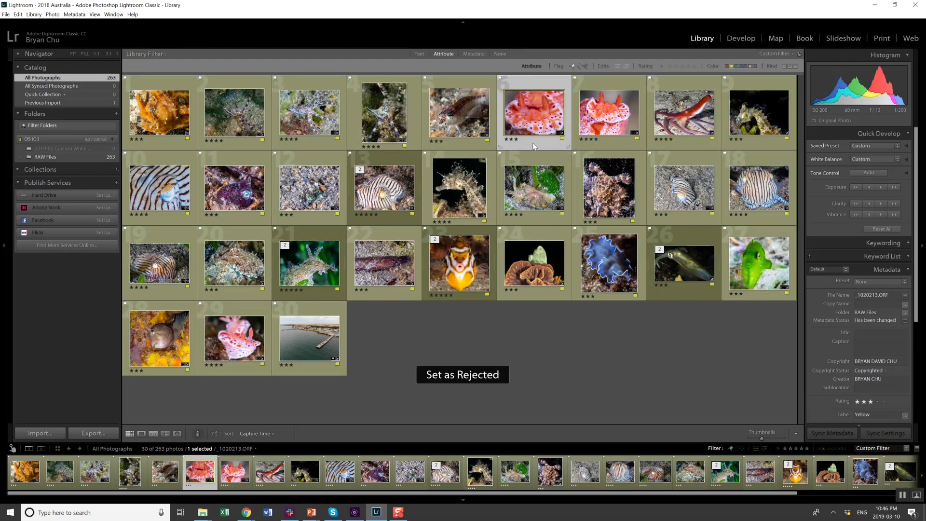